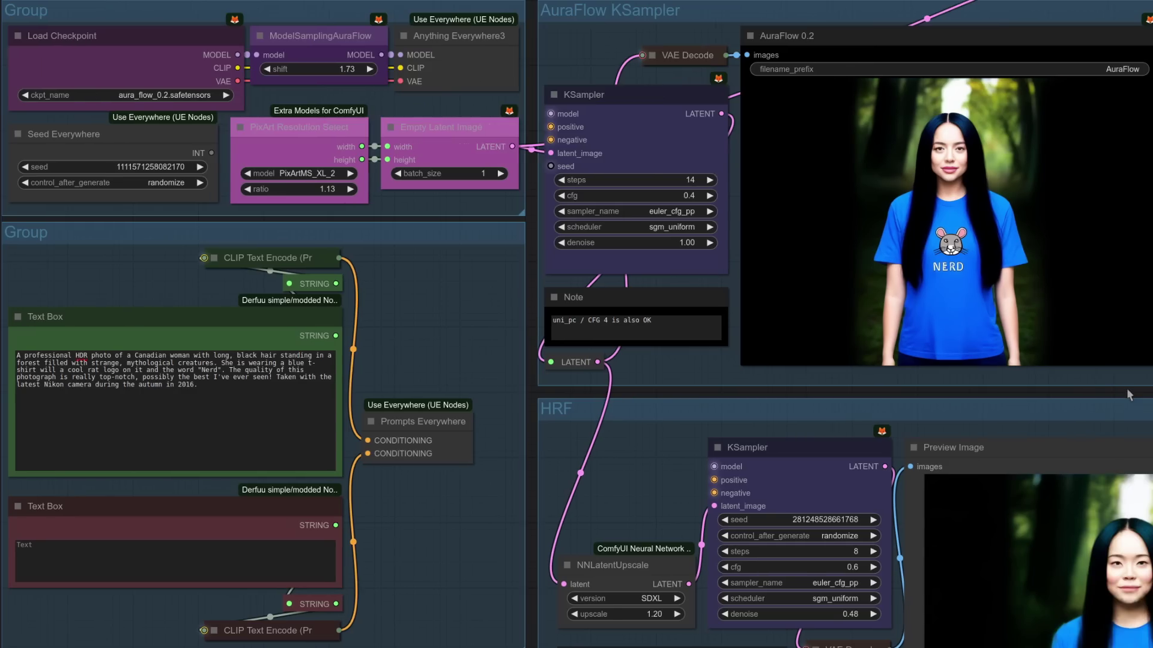
# Pan past the AuraFlow 0.1 Preview down to the HRF group's upscaled NERD T-shirt preview
pyautogui.moveTo(1127, 390); pyautogui.dragTo(588, 356)
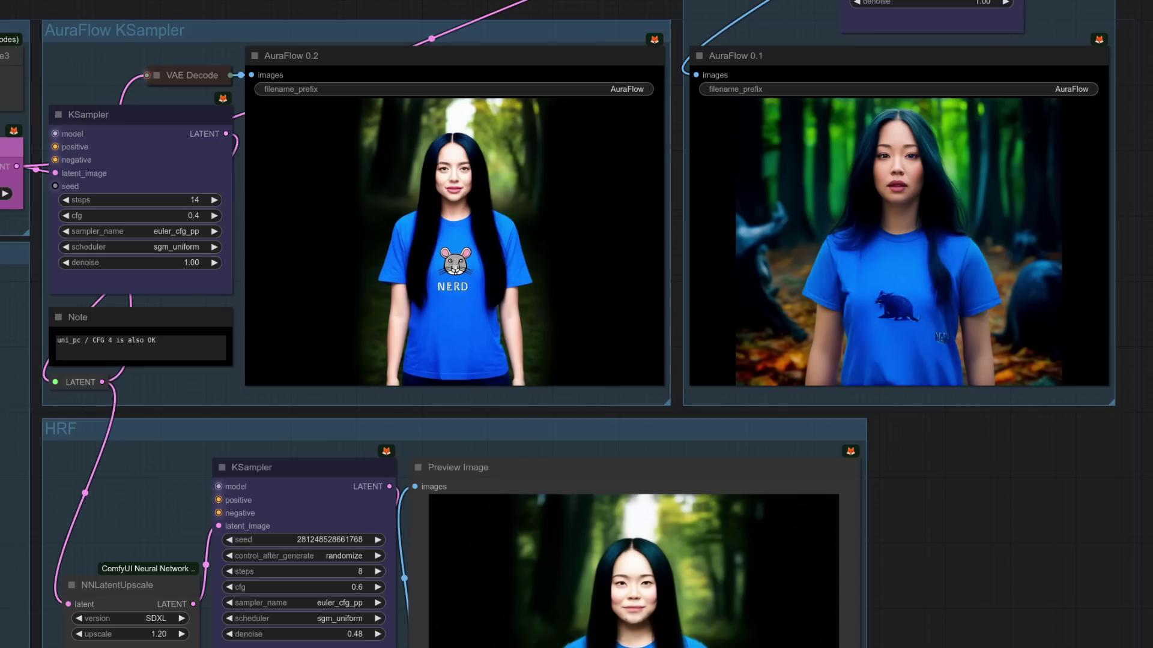
pyautogui.moveTo(1046, 635); pyautogui.dragTo(998, 395)
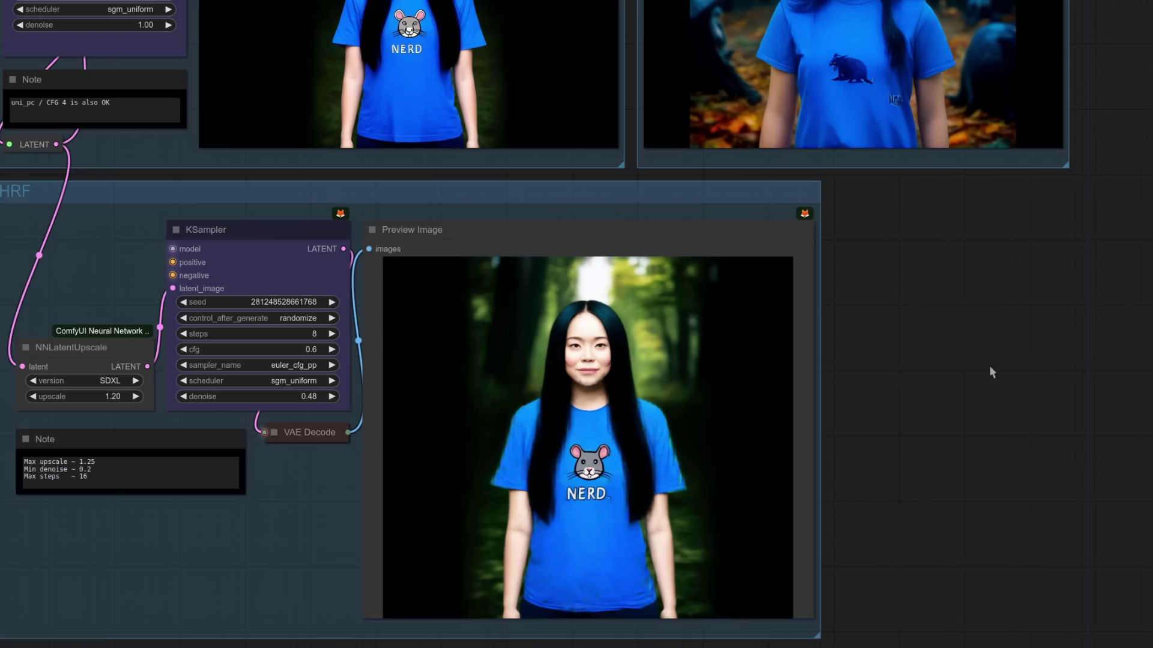
pyautogui.moveTo(991, 373); pyautogui.dragTo(1022, 390)
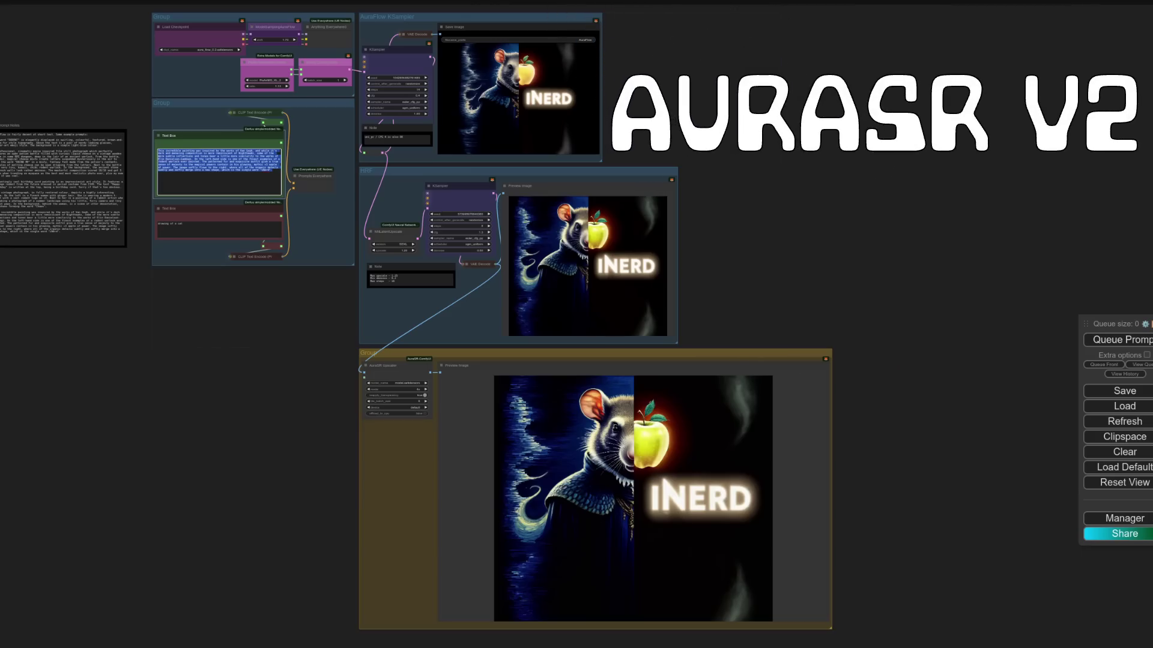
pyautogui.moveTo(804, 279); pyautogui.dragTo(936, 151)
pyautogui.scroll(10, 520, 269)
pyautogui.moveTo(294, 258); pyautogui.dragTo(271, 253)
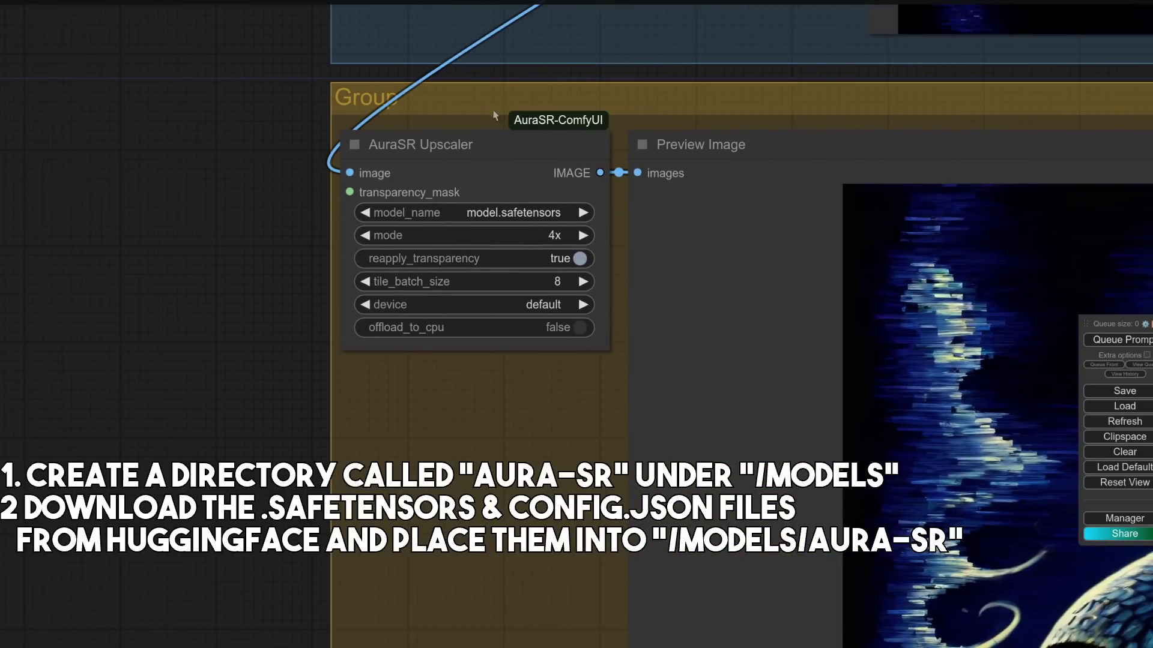
pyautogui.click(518, 237)
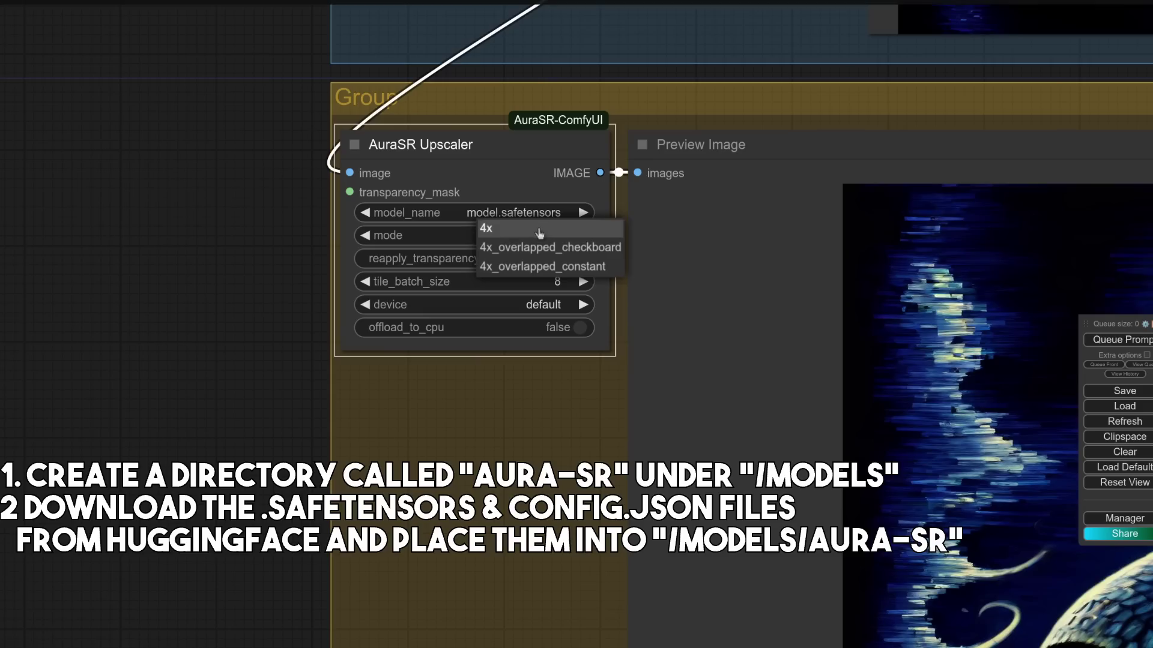
pyautogui.click(534, 228)
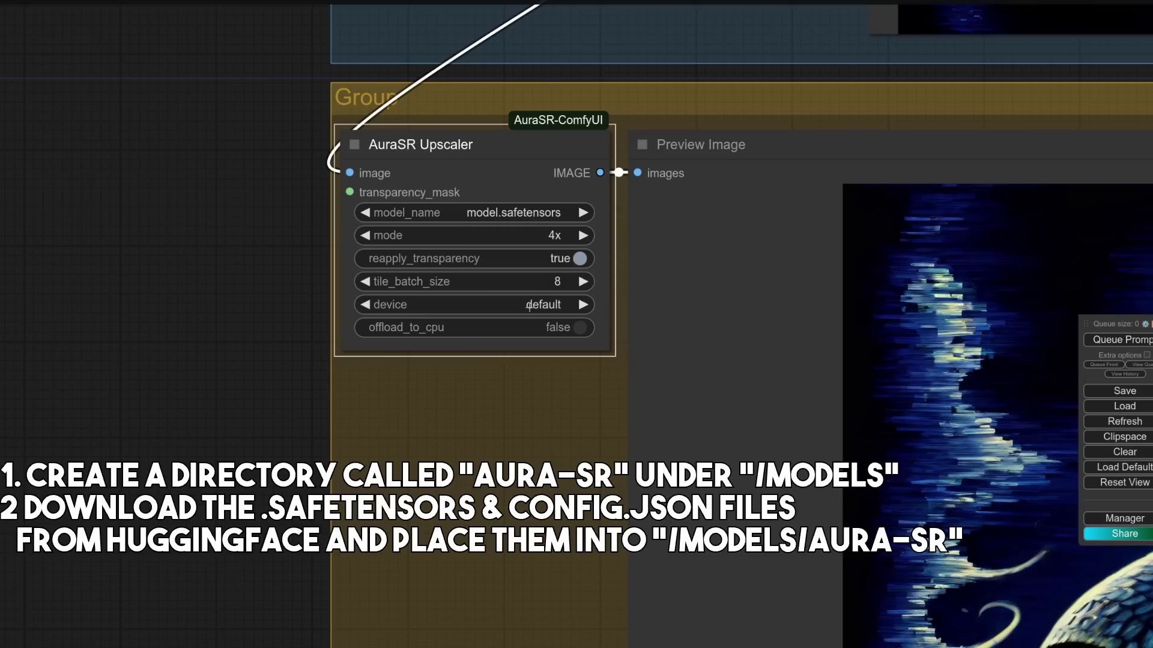
pyautogui.scroll(-9, 545, 438)
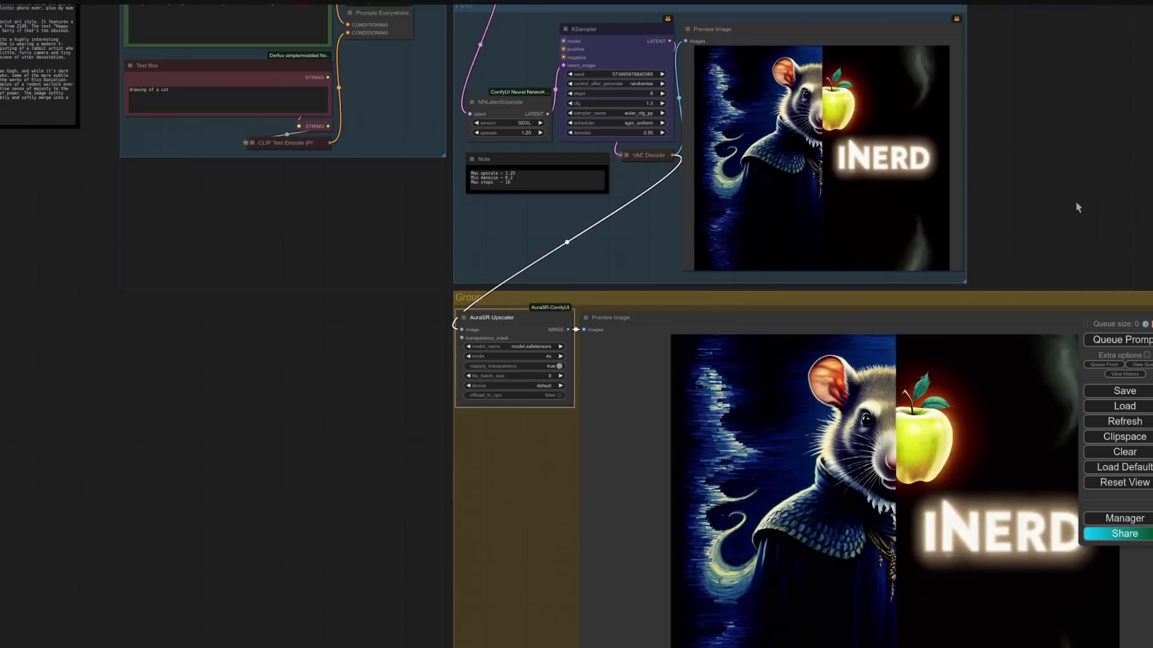
pyautogui.moveTo(1077, 207); pyautogui.dragTo(936, 102)
pyautogui.scroll(7, 781, 481)
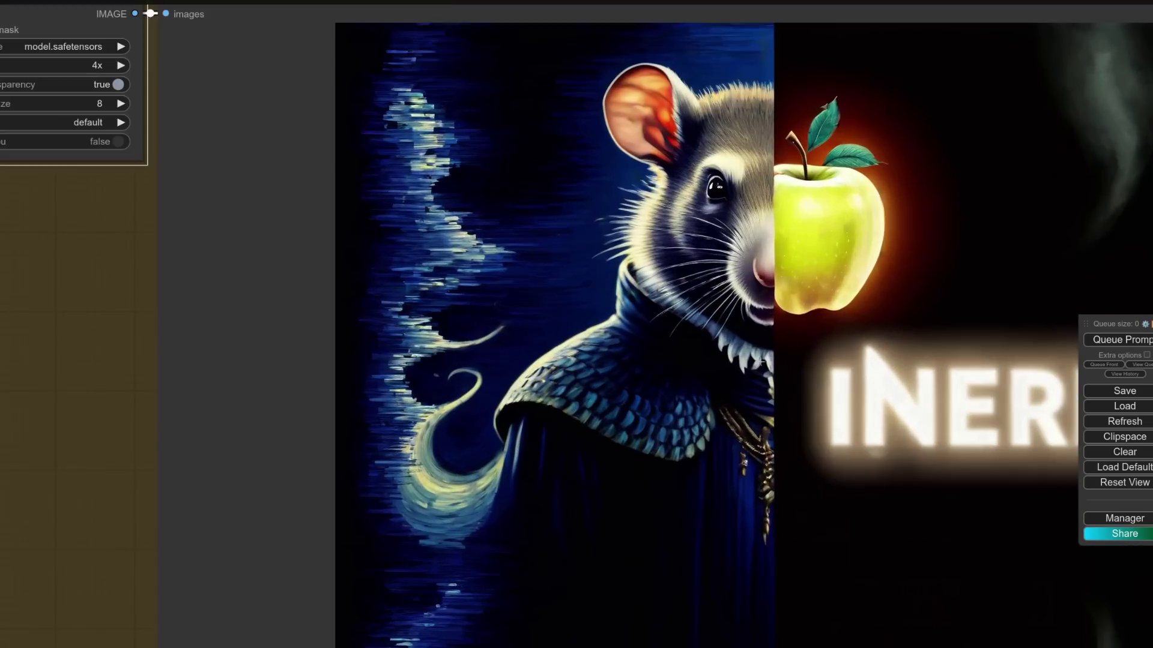
pyautogui.moveTo(375, 422); pyautogui.dragTo(231, 404)
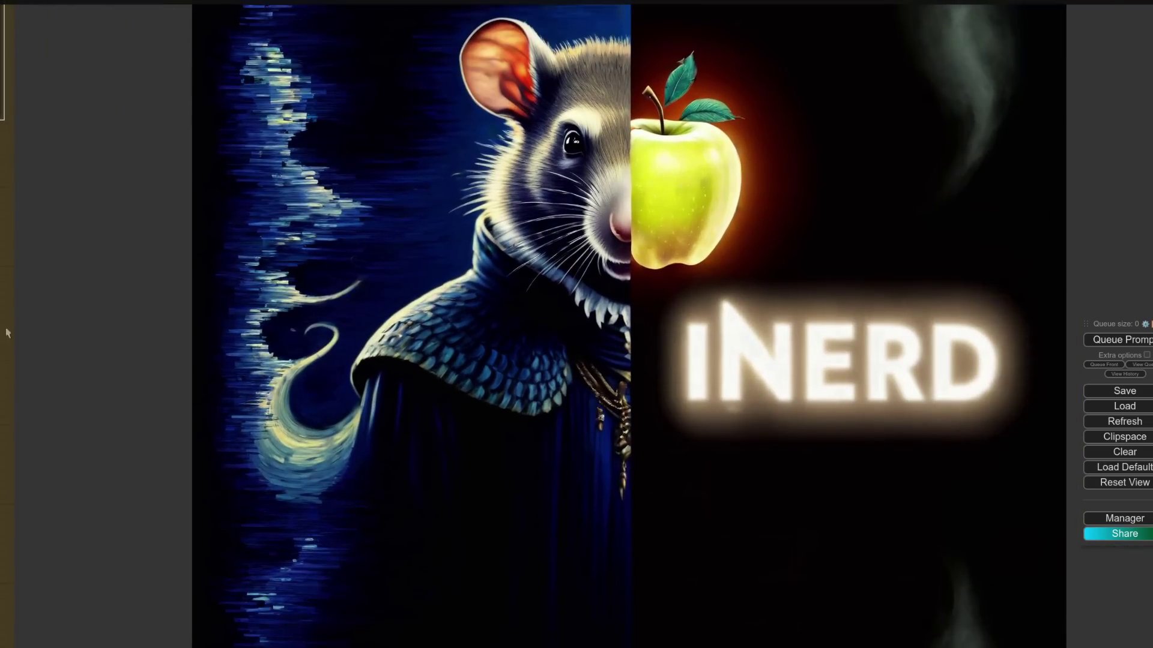
pyautogui.scroll(-2, 3, 322)
pyautogui.moveTo(241, 180); pyautogui.dragTo(390, 427)
pyautogui.moveTo(878, 170); pyautogui.dragTo(934, 428)
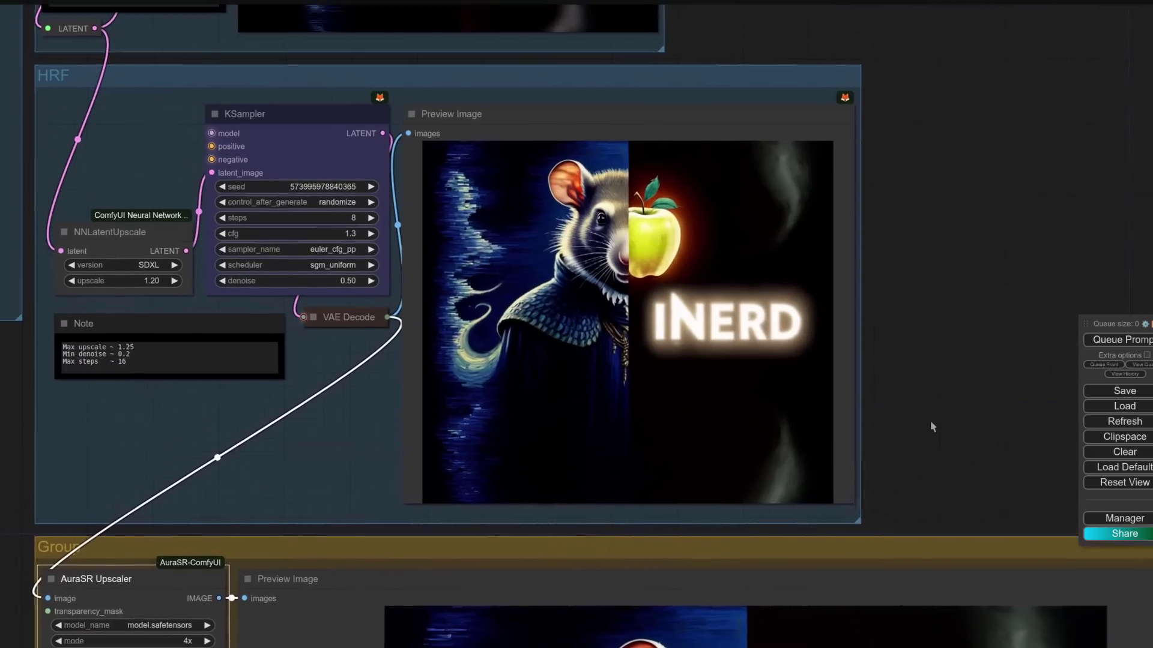
pyautogui.scroll(-5, 933, 427)
pyautogui.scroll(5, 869, 203)
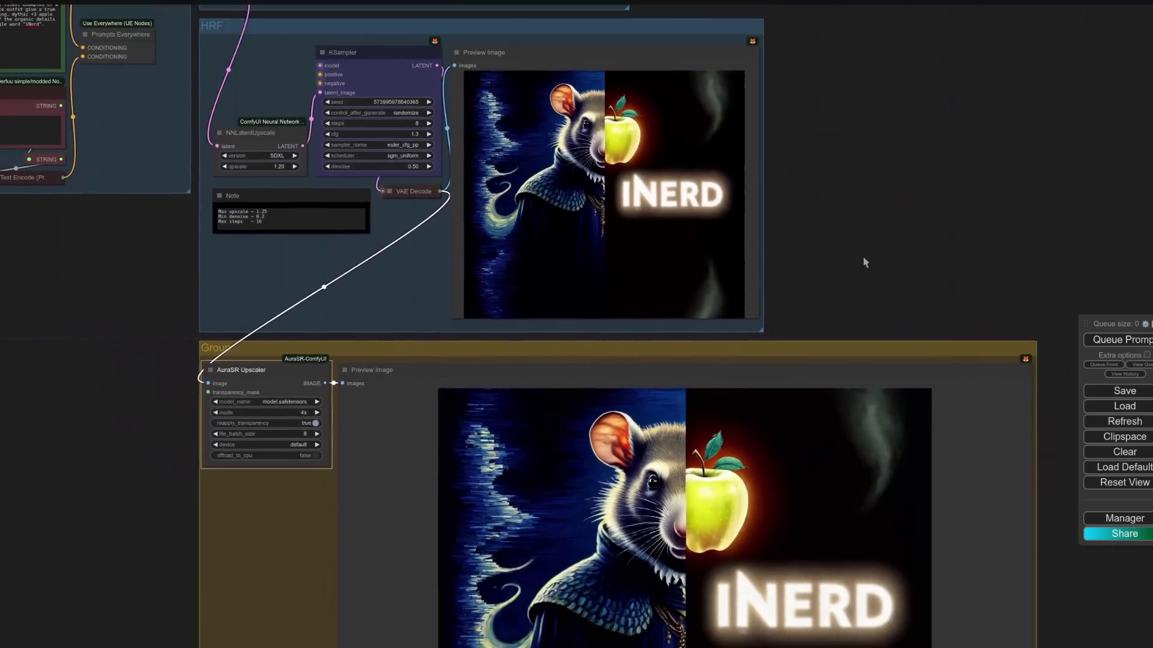
pyautogui.moveTo(861, 253); pyautogui.dragTo(872, 283)
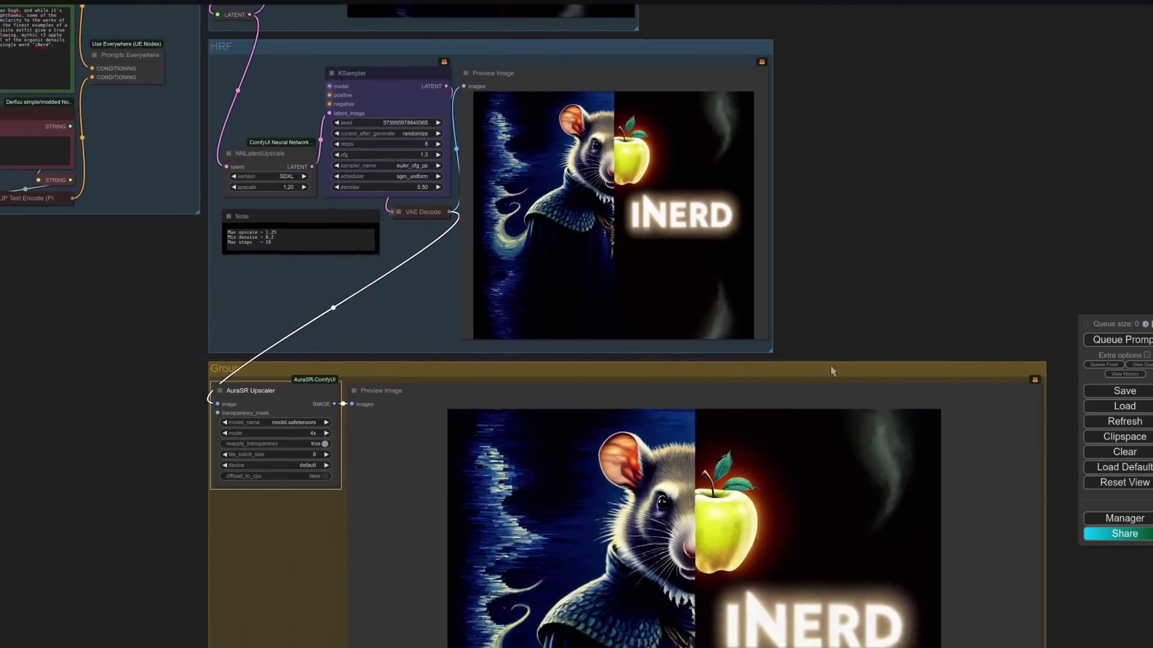
pyautogui.scroll(6, 780, 456)
pyautogui.scroll(-3, 707, 430)
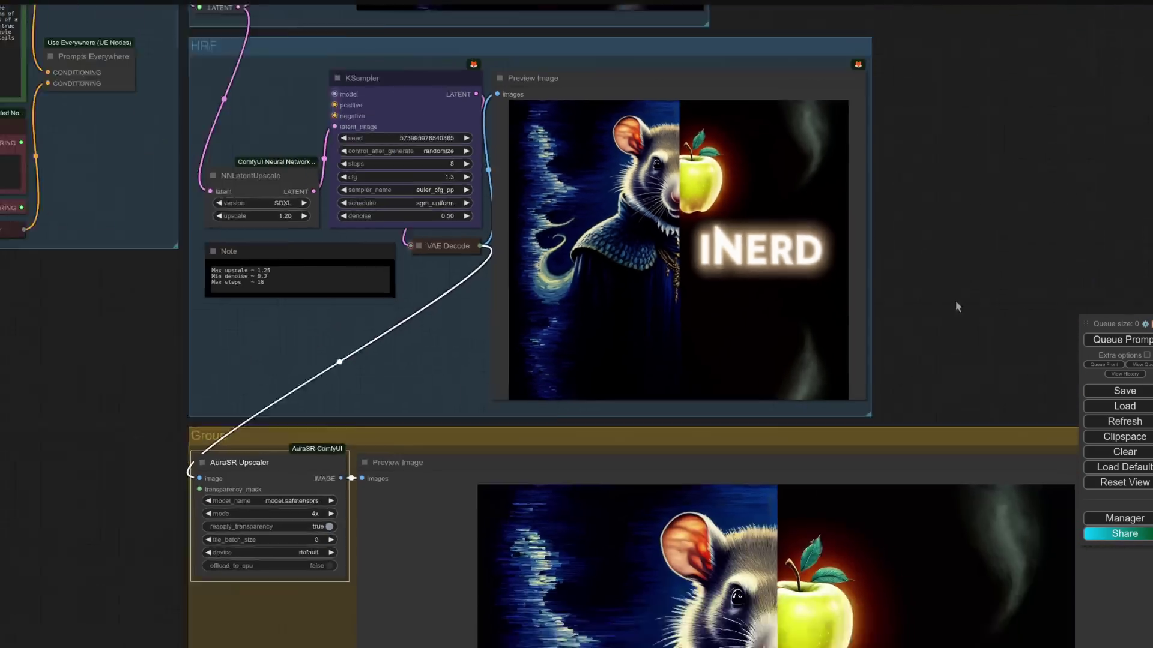
pyautogui.scroll(1, 956, 301)
pyautogui.scroll(-2, 912, 188)
pyautogui.scroll(-1, 898, 186)
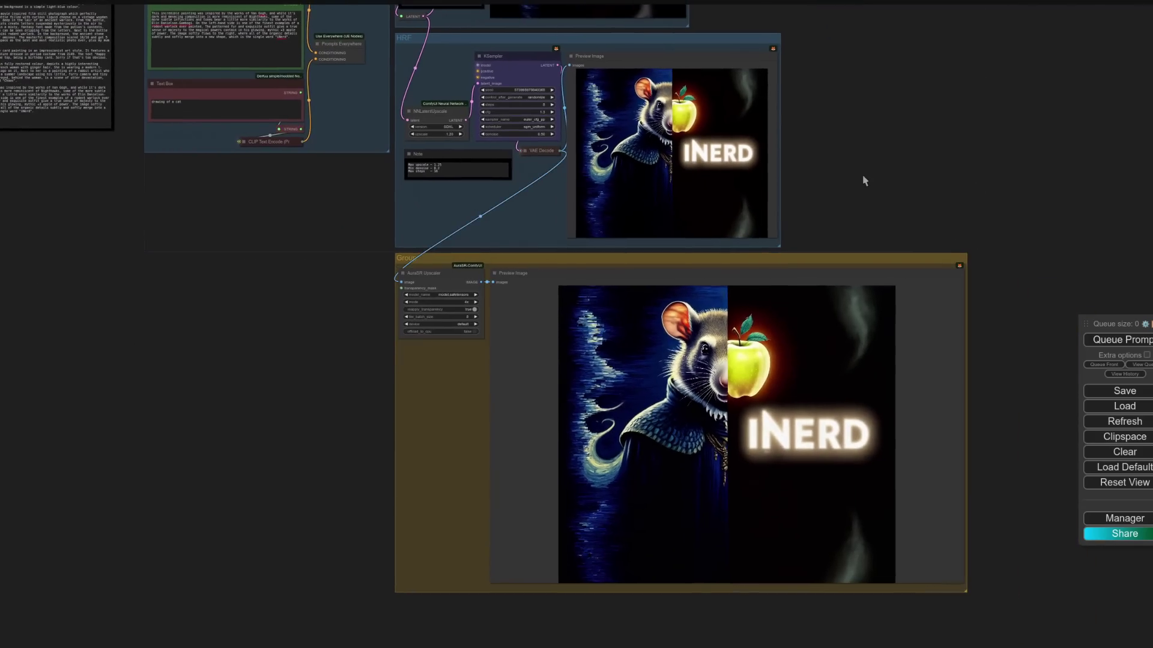
pyautogui.scroll(1, 864, 180)
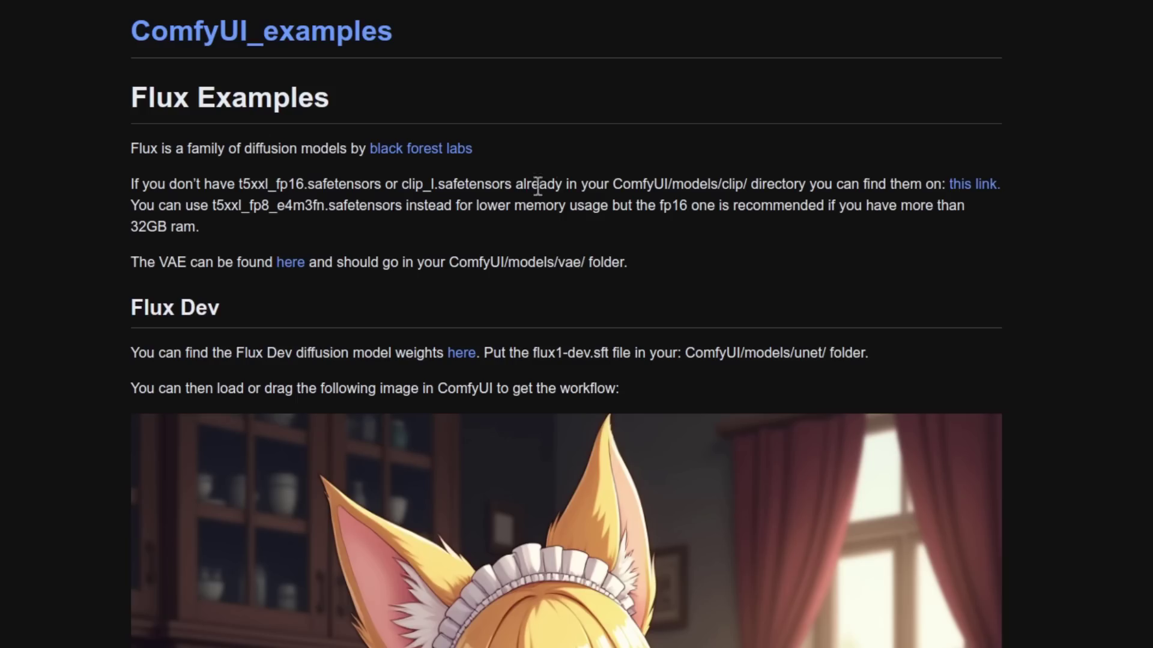
# Highlight the 'ComfyUI/models/clip/' path in the Flux text-encoder paragraph
pyautogui.moveTo(612, 183); pyautogui.dragTo(754, 182)
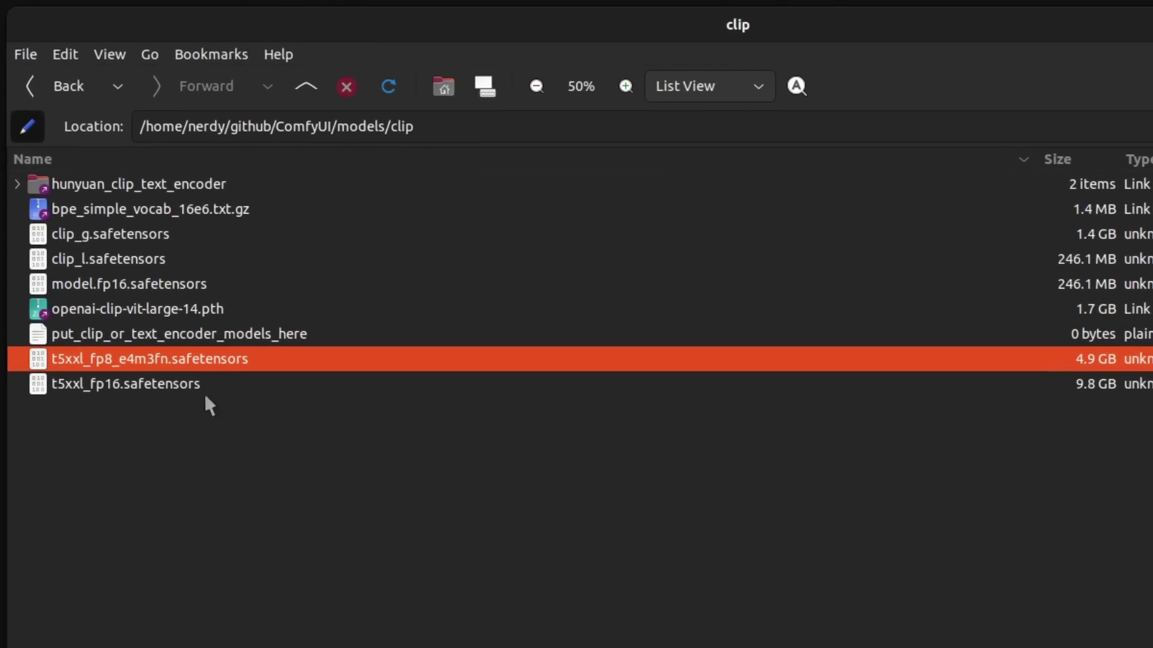
# Select t5xxl_fp16.safetensors, then clip_l.safetensors, in the models/clip folder
pyautogui.click(143, 379)
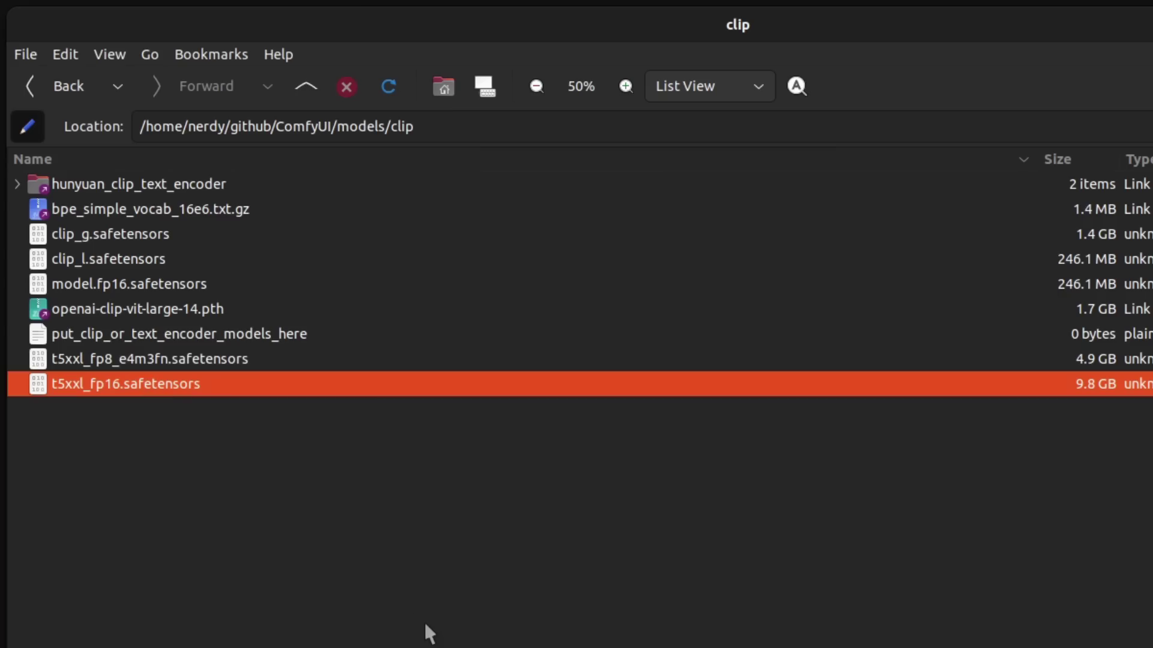
pyautogui.click(57, 261)
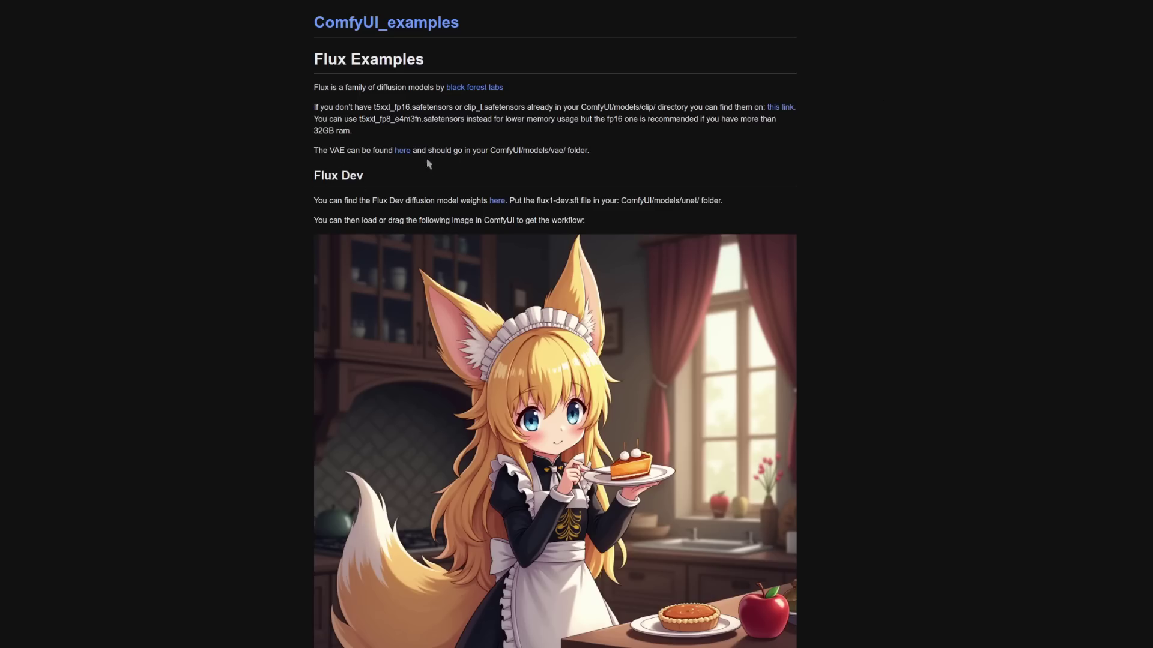
# Highlight the VAE folder path, then the Flux Schnell 'ComfyUI/models/unet' path further down
pyautogui.moveTo(490, 150); pyautogui.dragTo(564, 150)
pyautogui.scroll(-12, 694, 242)
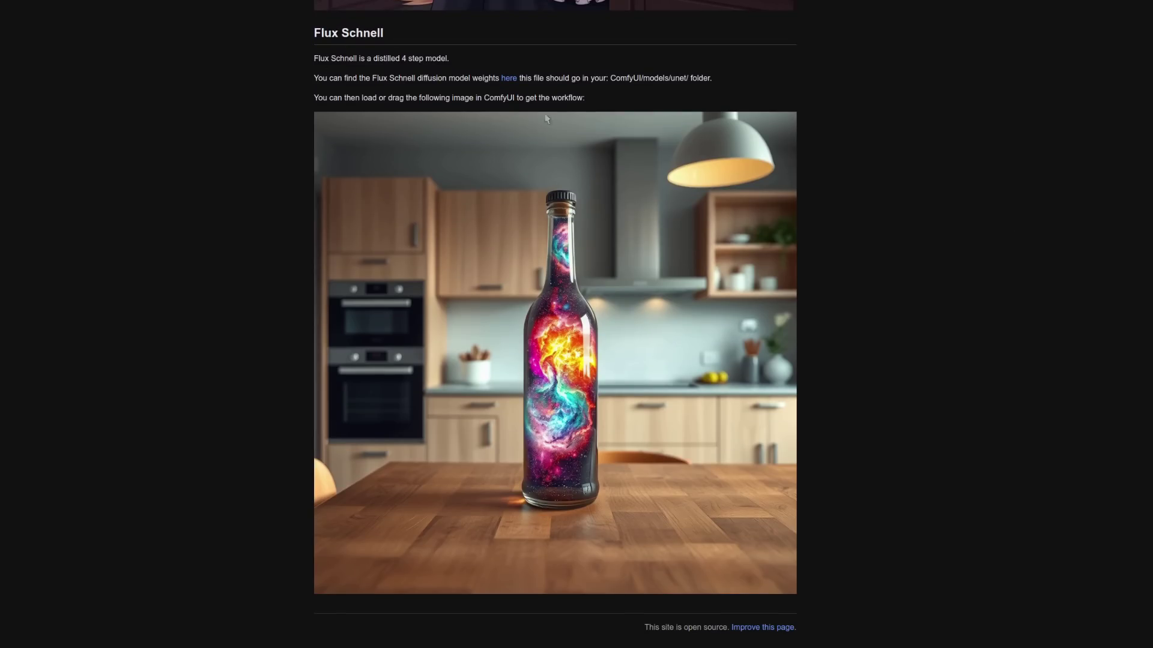
pyautogui.moveTo(610, 77); pyautogui.dragTo(685, 78)
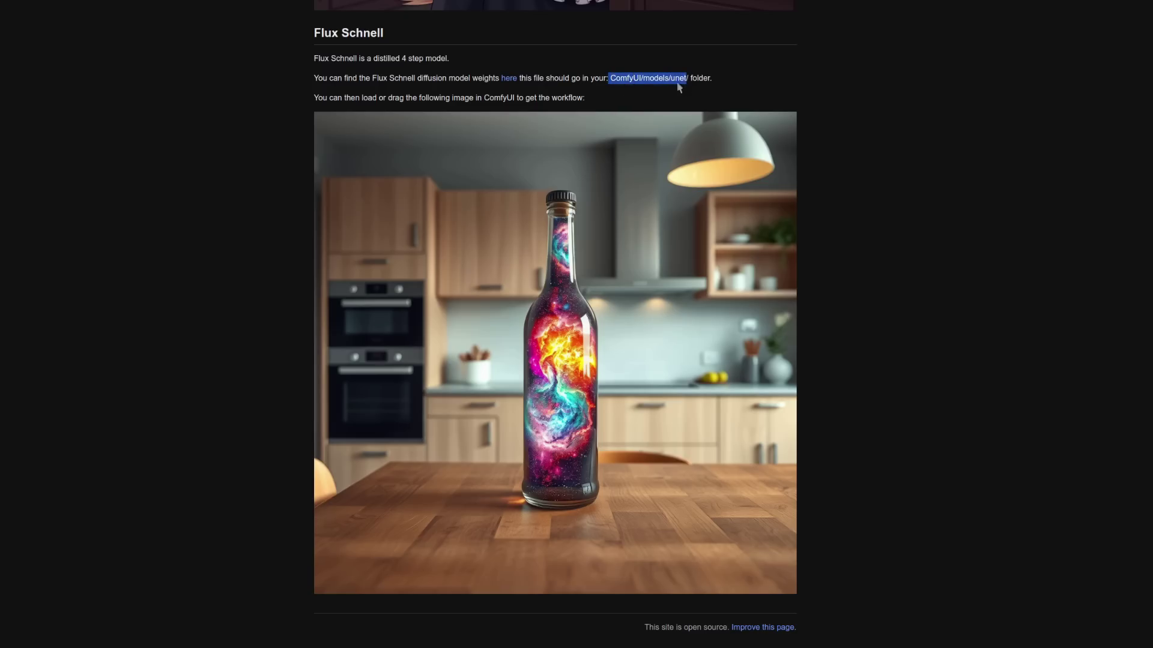
pyautogui.hotkey('alt', 'Tab')
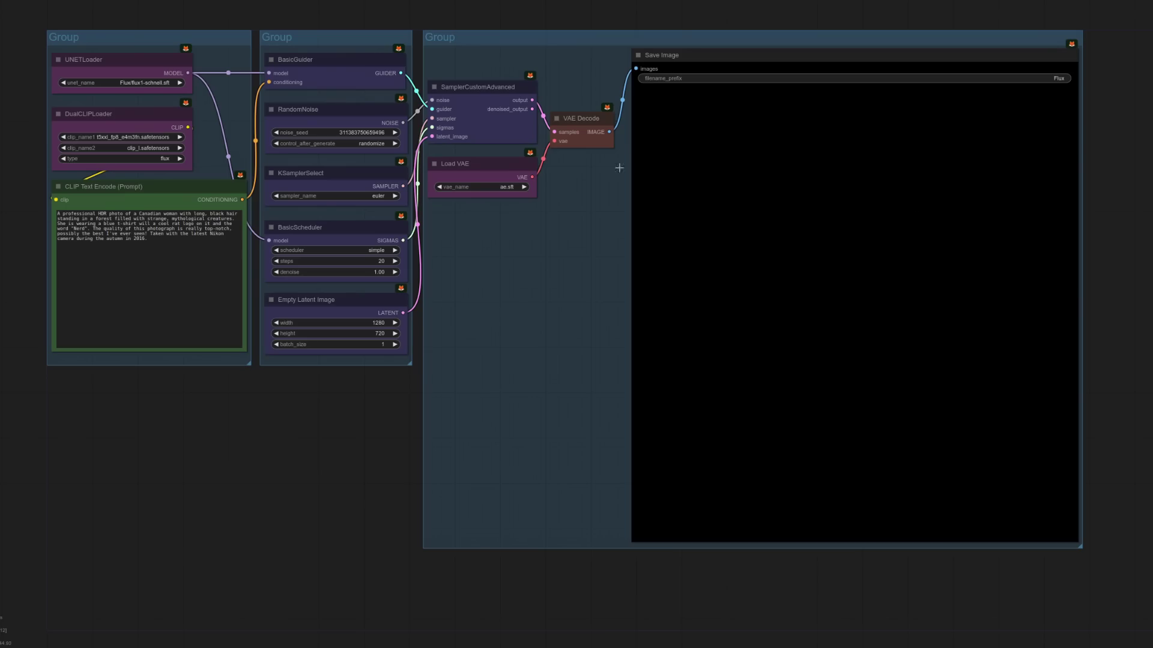
# Survey the Flux Schnell graph from loader groups to sampler, fitting it with '.'
pyautogui.moveTo(197, 408); pyautogui.dragTo(425, 512)
pyautogui.scroll(7, 371, 244)
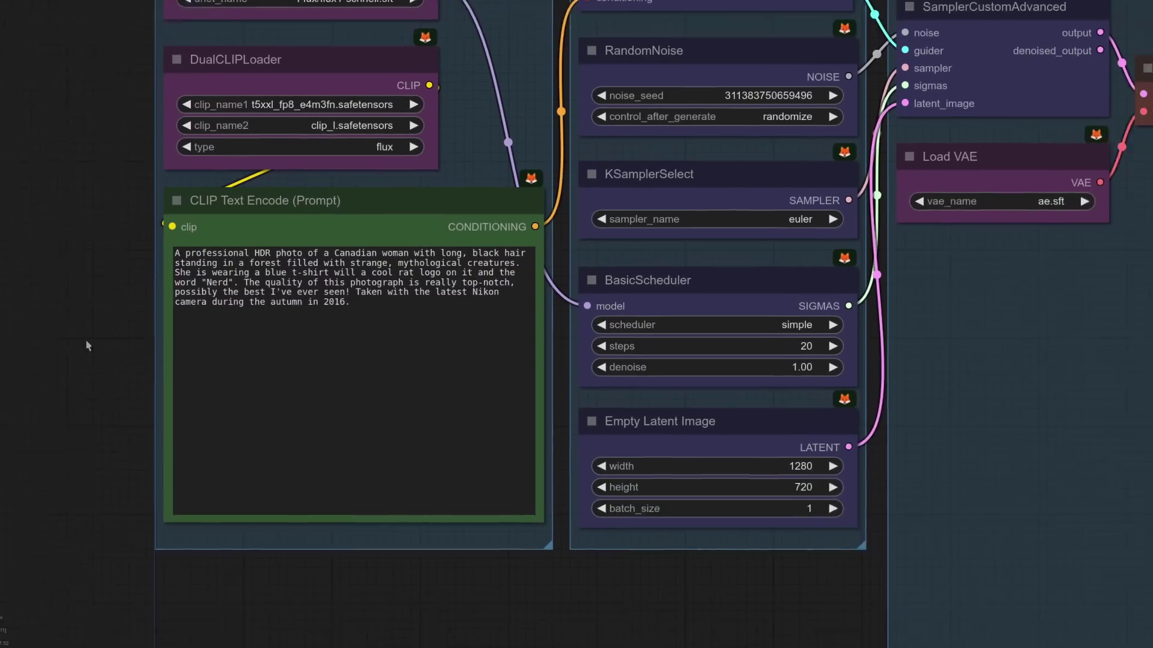
pyautogui.moveTo(195, 513); pyautogui.dragTo(87, 335)
pyautogui.press('.')
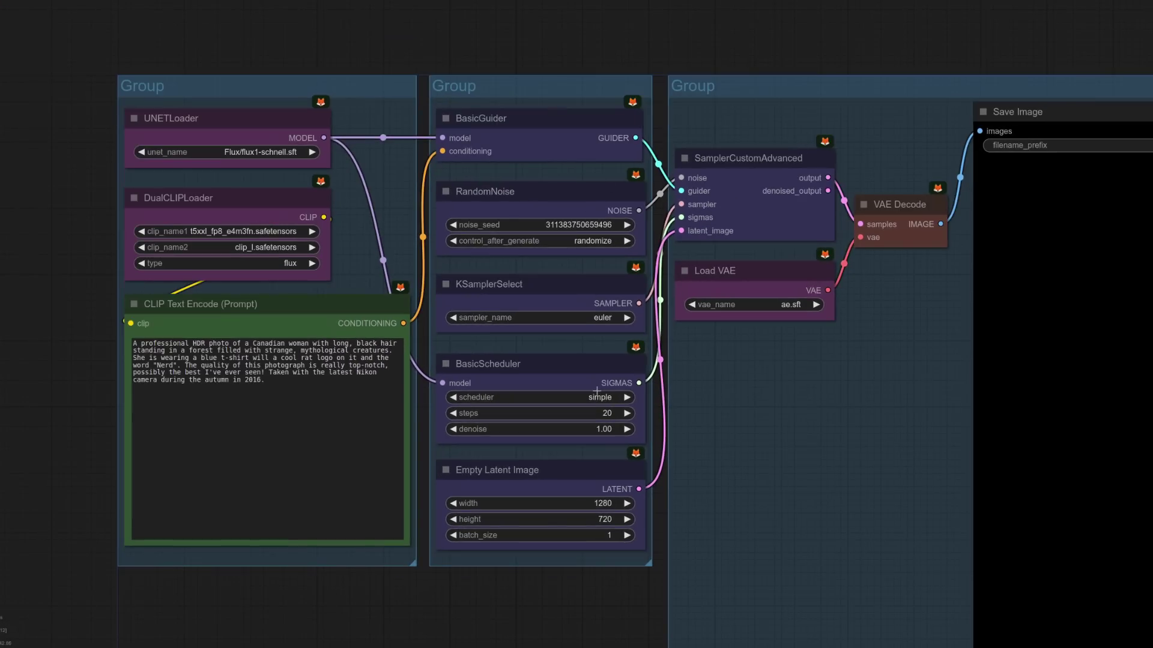
pyautogui.moveTo(854, 368); pyautogui.dragTo(779, 365)
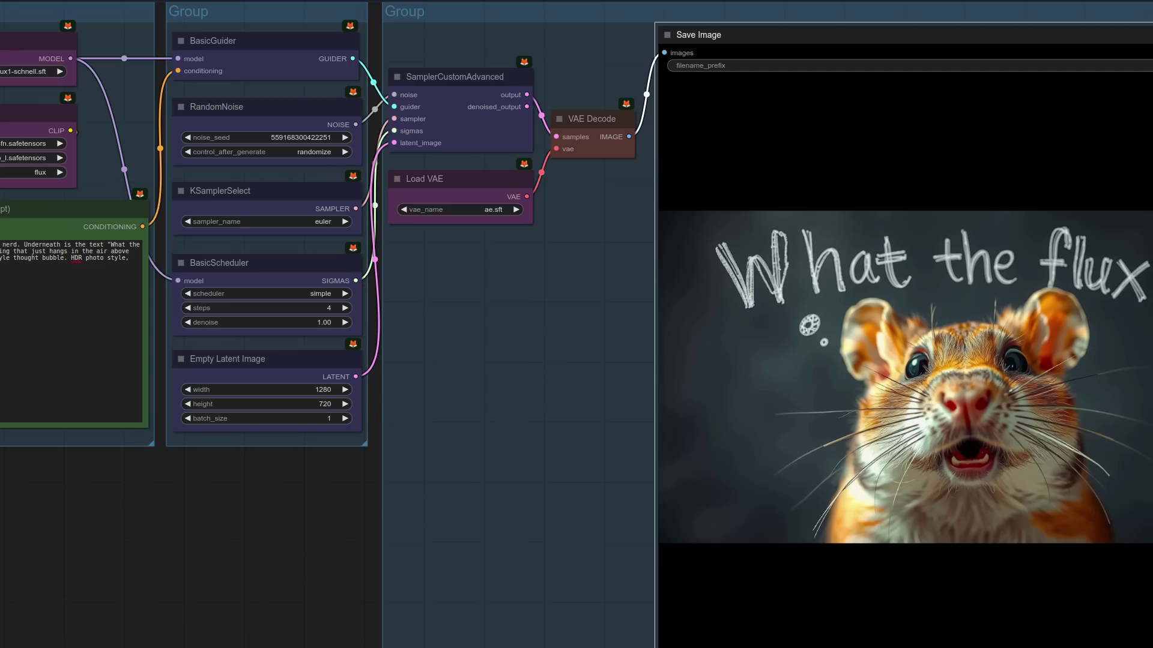
# Zoom in on the BasicScheduler steps value, then back out to the image preview
pyautogui.moveTo(272, 494); pyautogui.dragTo(341, 524)
pyautogui.scroll(10, 359, 327)
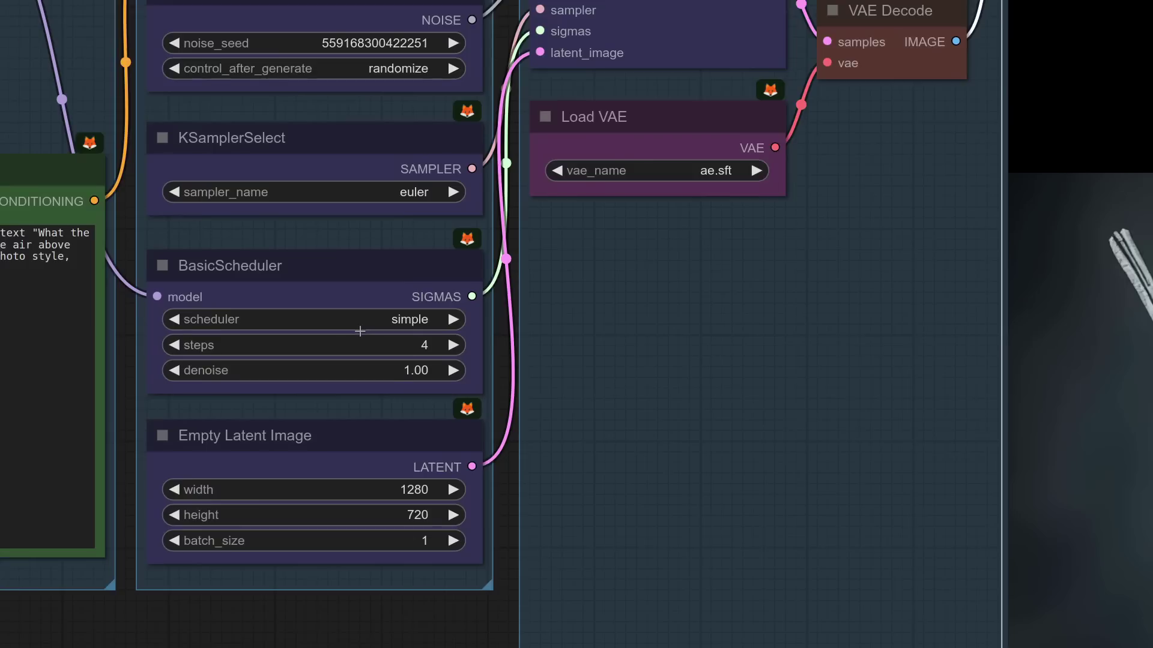
pyautogui.scroll(4, 412, 368)
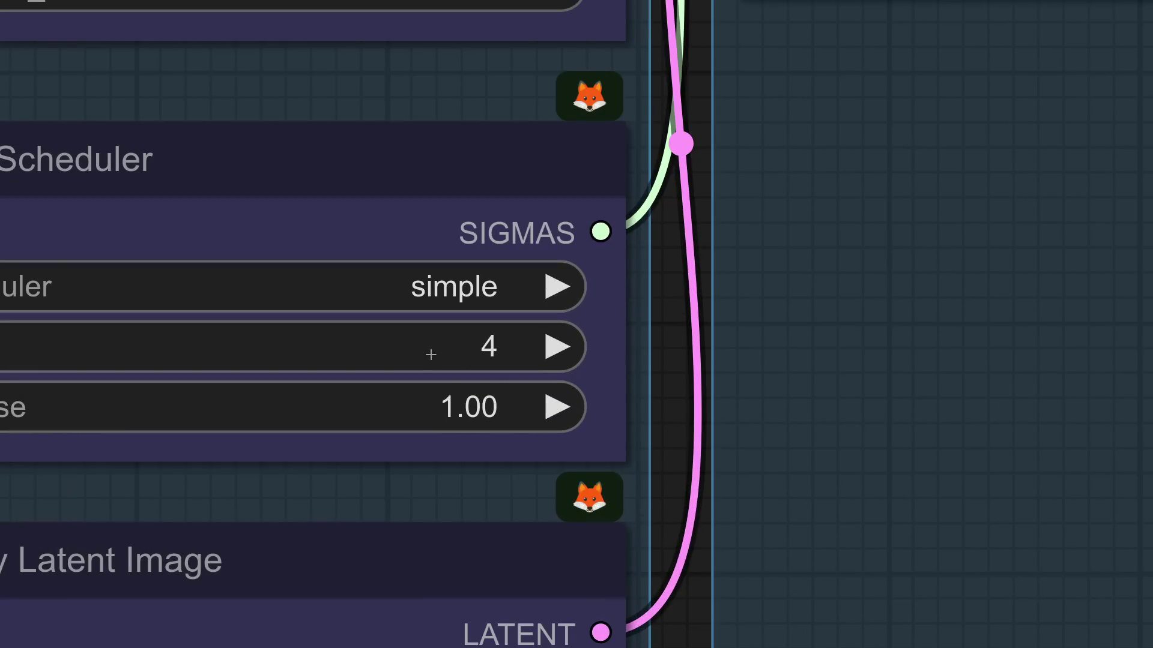
pyautogui.scroll(-9, 432, 351)
pyautogui.scroll(-8, 431, 358)
pyautogui.scroll(-5, 837, 414)
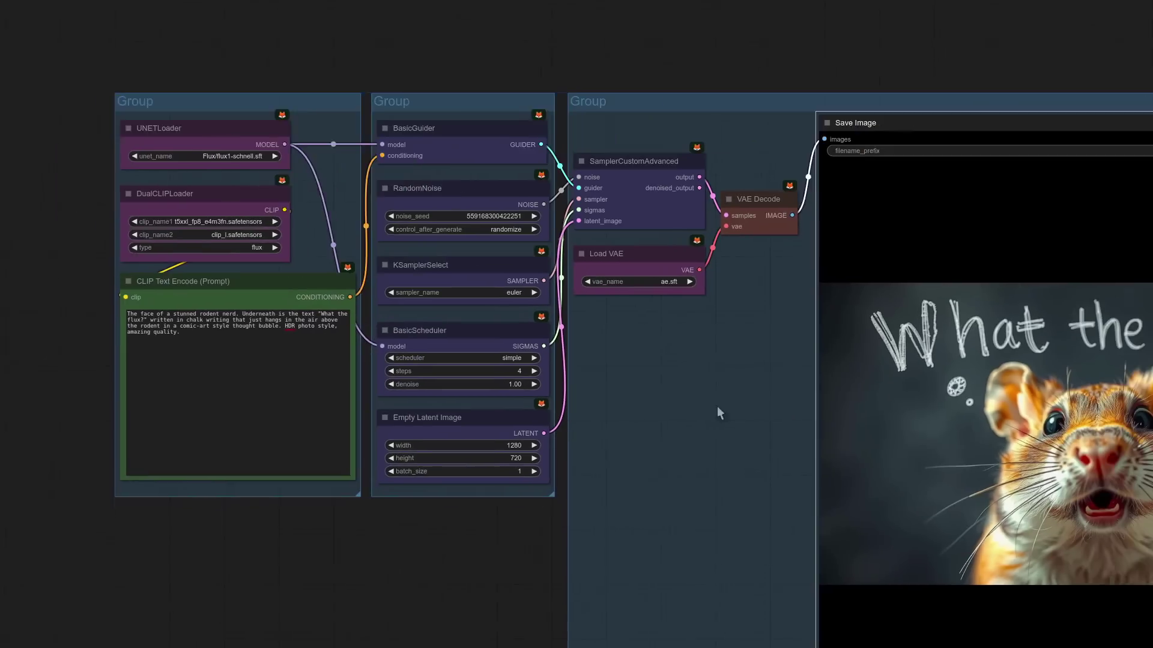
pyautogui.scroll(6, 660, 399)
pyautogui.moveTo(570, 341); pyautogui.dragTo(445, 336)
pyautogui.scroll(2, 445, 336)
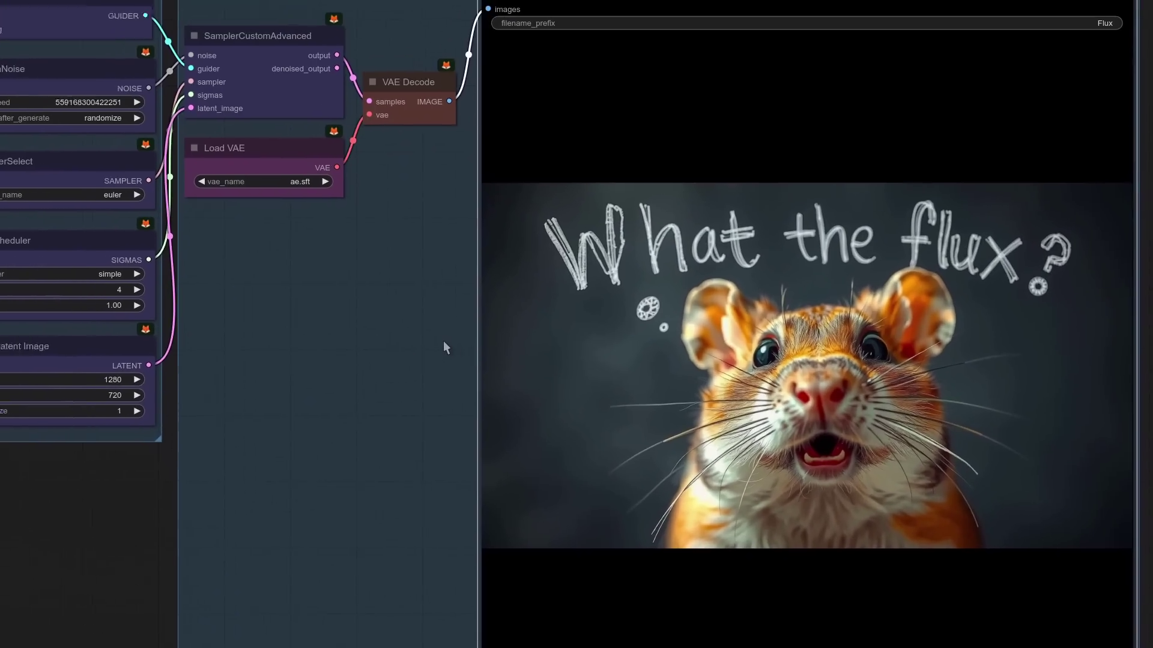